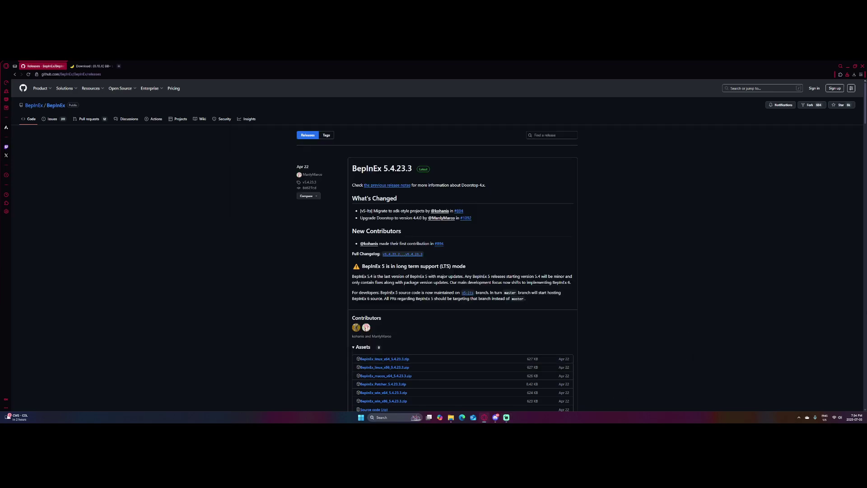
- Show the GameBanana download page for the BB+ Logus Mod Menu and highlight its version number
click(91, 66)
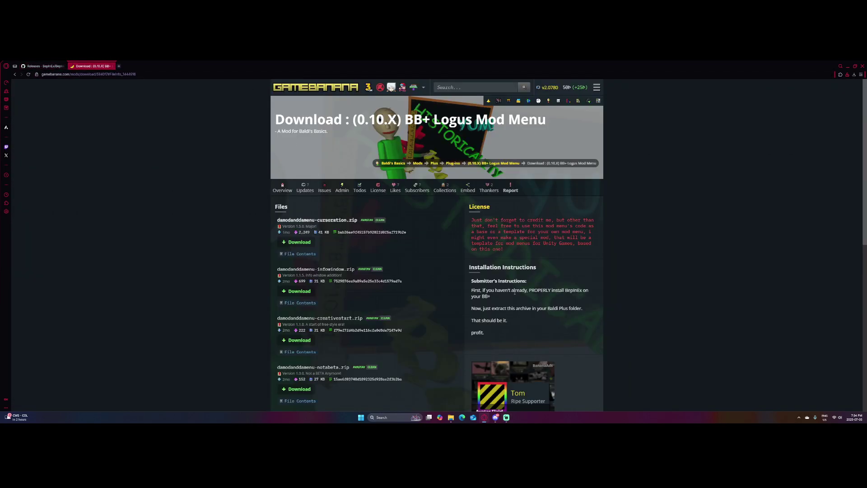
mouse_move(388, 120)
mouse_down()
mouse_move(369, 119)
mouse_move(387, 119)
mouse_up()
- Browse from This PC into C: > Program Files (x86) > Steam
click(449, 415)
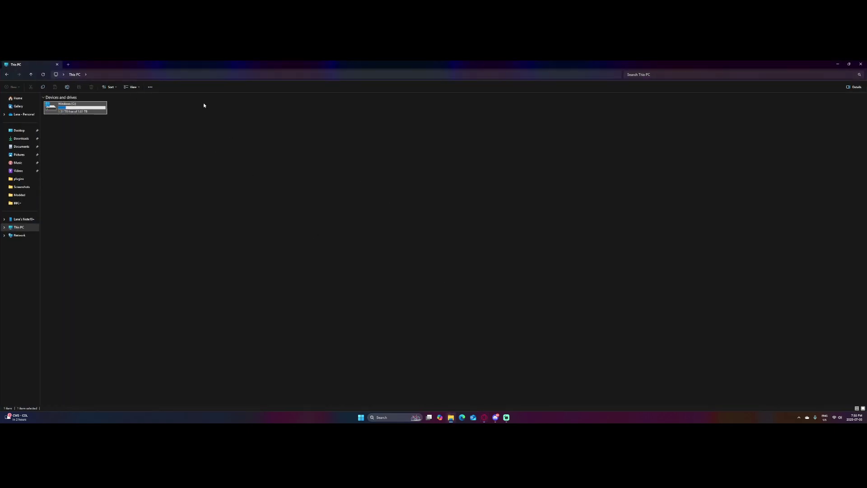
double_click(99, 108)
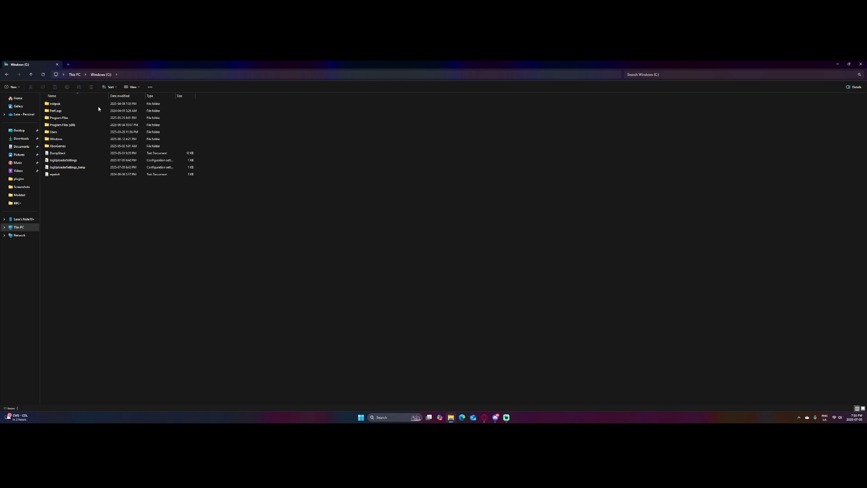
double_click(114, 125)
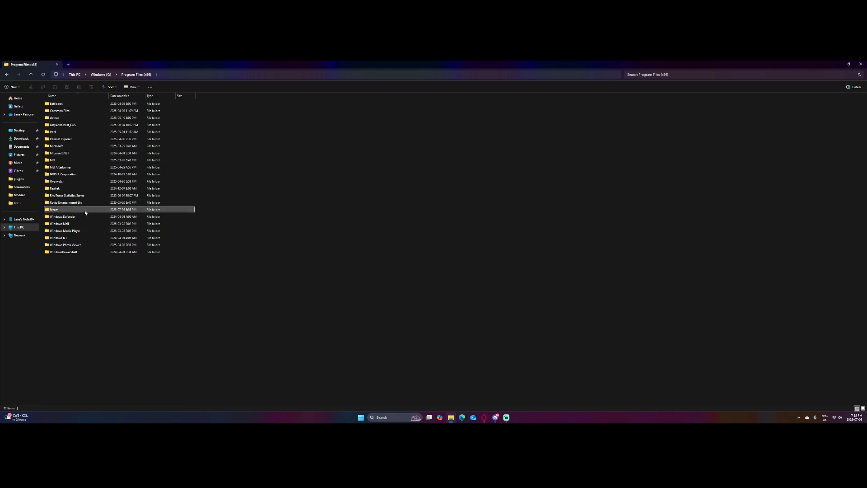
double_click(84, 211)
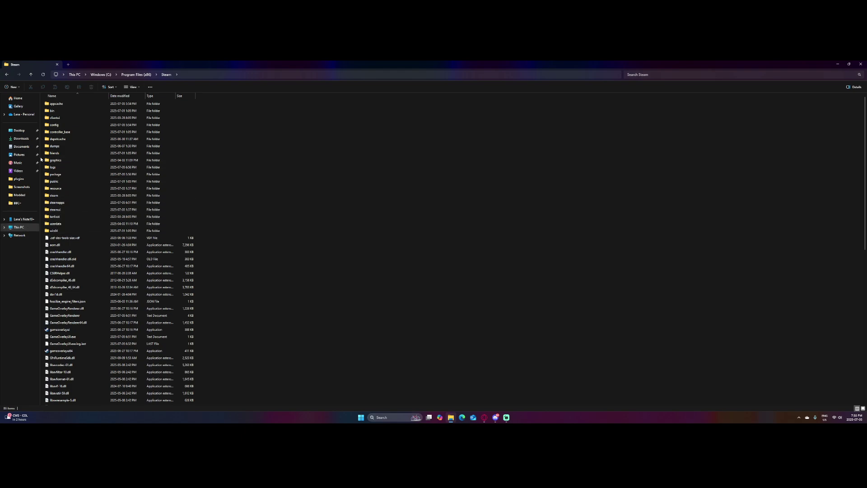
scroll(59, 254, down, 5)
scroll(60, 254, up, 5)
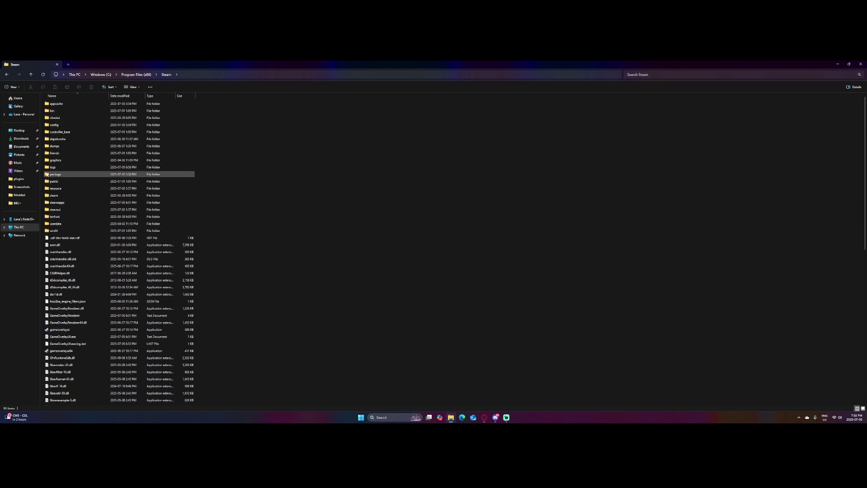
- Continue through steamapps > common into the Baldi's Basics Plus game folder
double_click(61, 201)
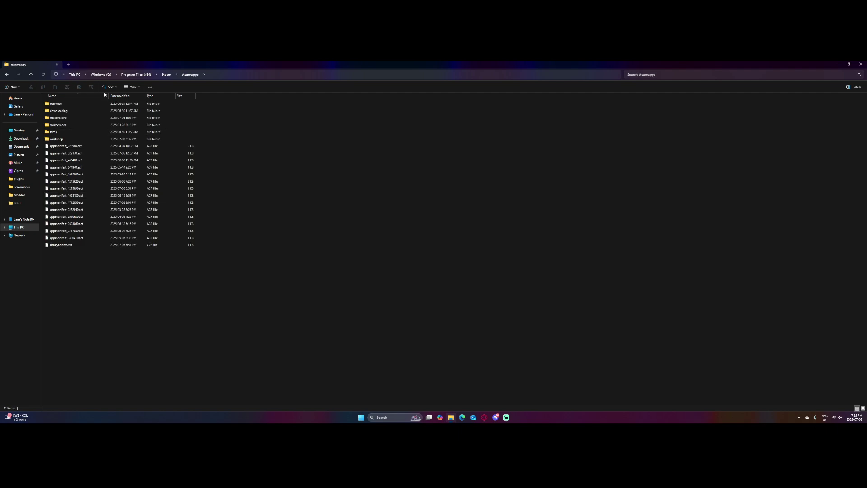
click(54, 96)
click(30, 73)
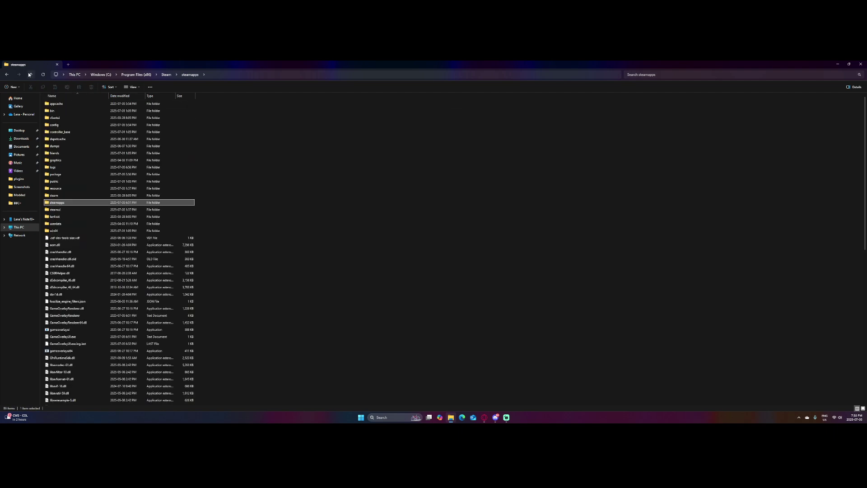
double_click(65, 202)
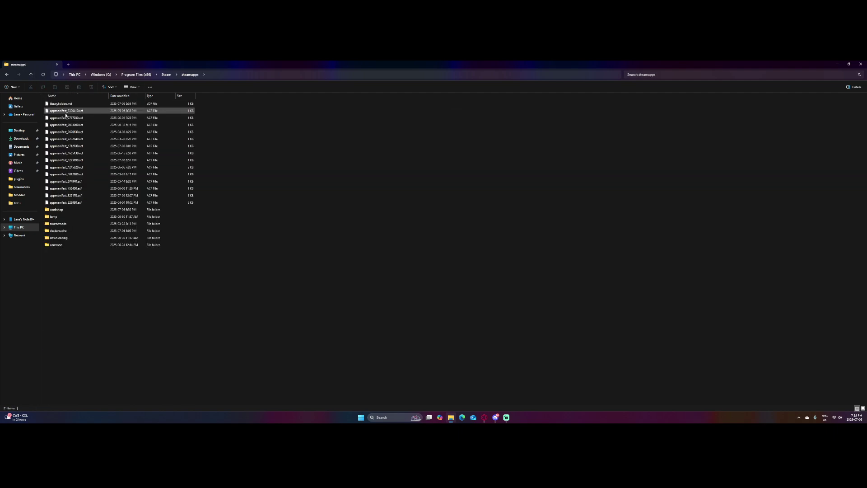
double_click(57, 244)
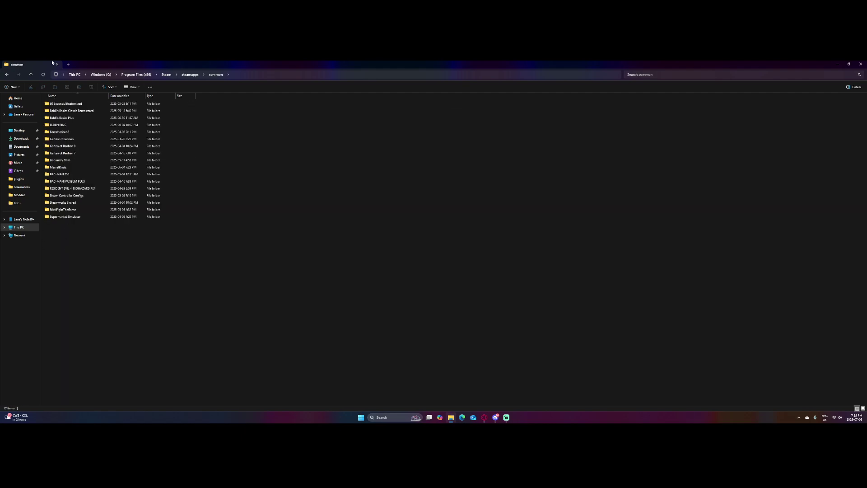
double_click(61, 116)
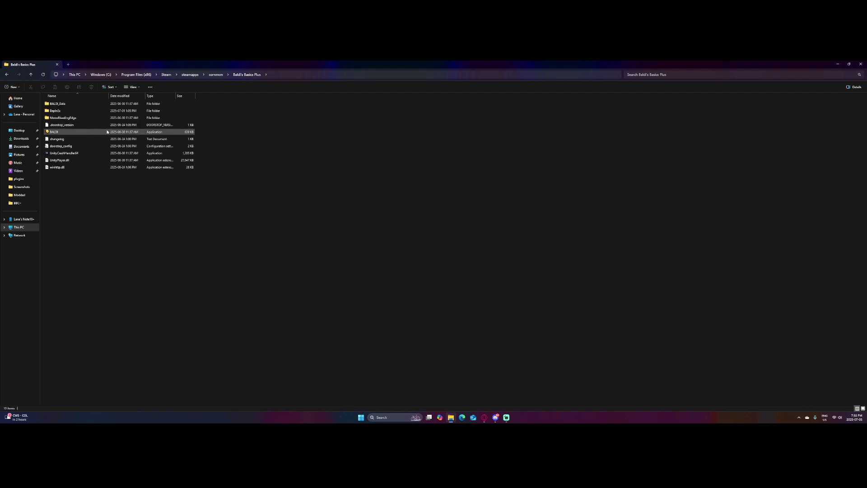
click(30, 74)
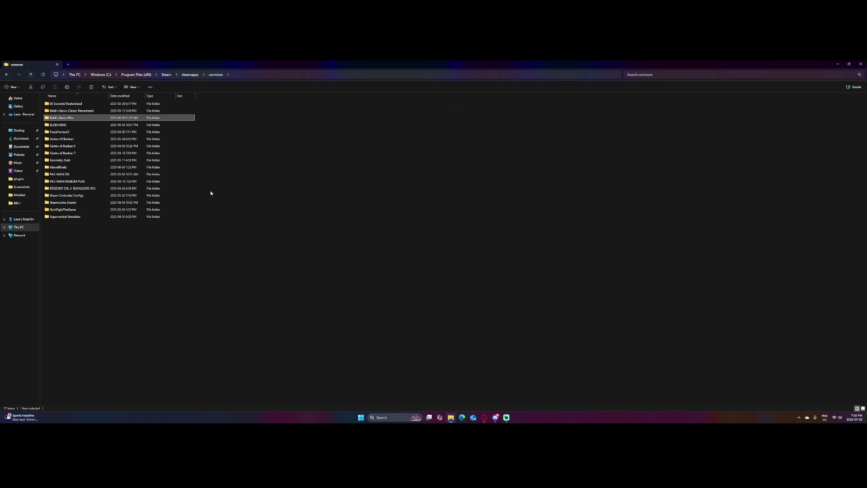
double_click(113, 119)
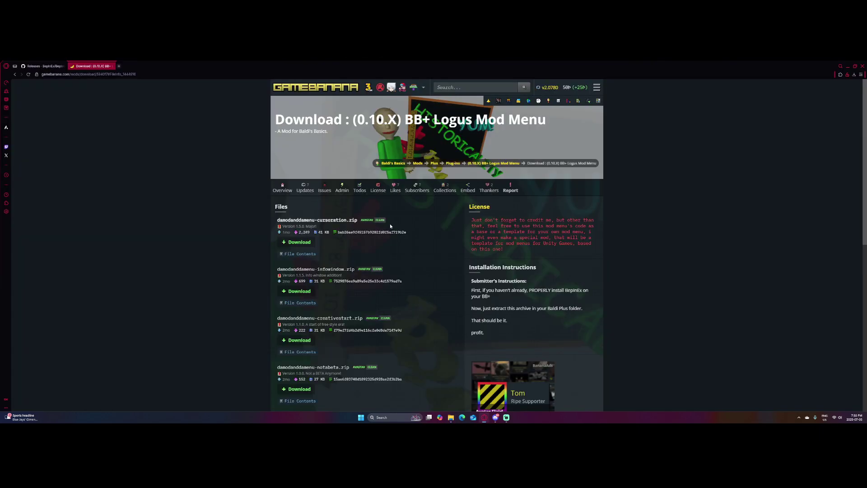
- Download BepInEx_linux_x64_5.4.23.3.zip from the GitHub release's assets
key(alt+Tab)
key(alt+Tab)
key(ctrl+Tab)
scroll(389, 330, down, 2)
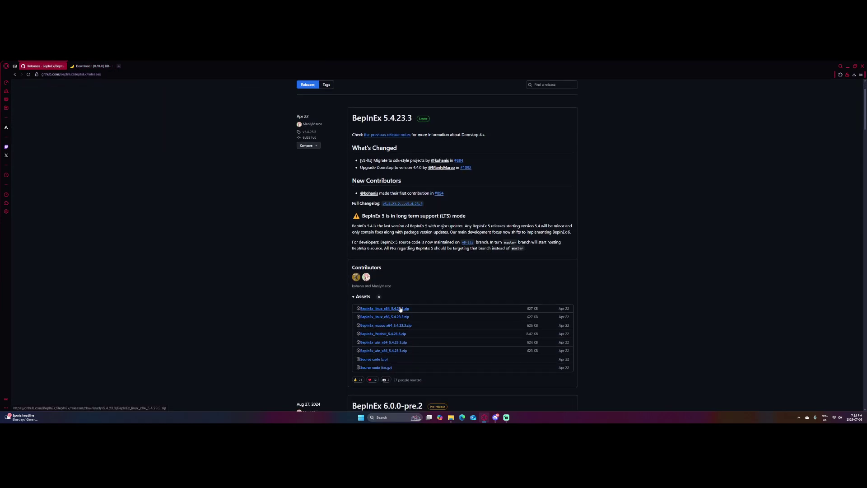
scroll(401, 309, down, 2)
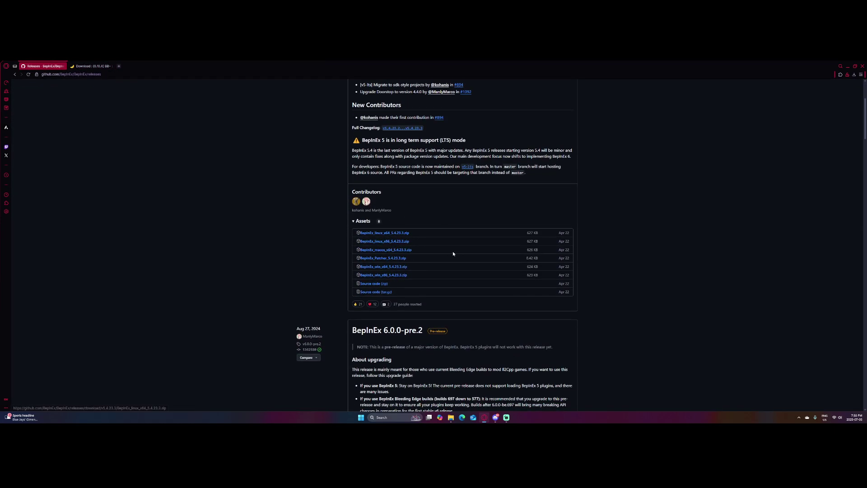
drag(452, 253, 407, 241)
click(423, 234)
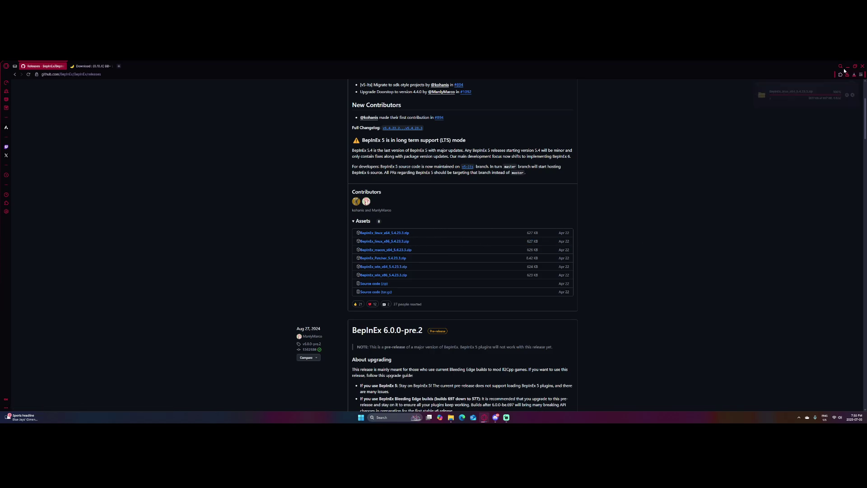
- Drag the five items from the BepInEx archive into the Baldi's Basics Plus game folder
click(769, 93)
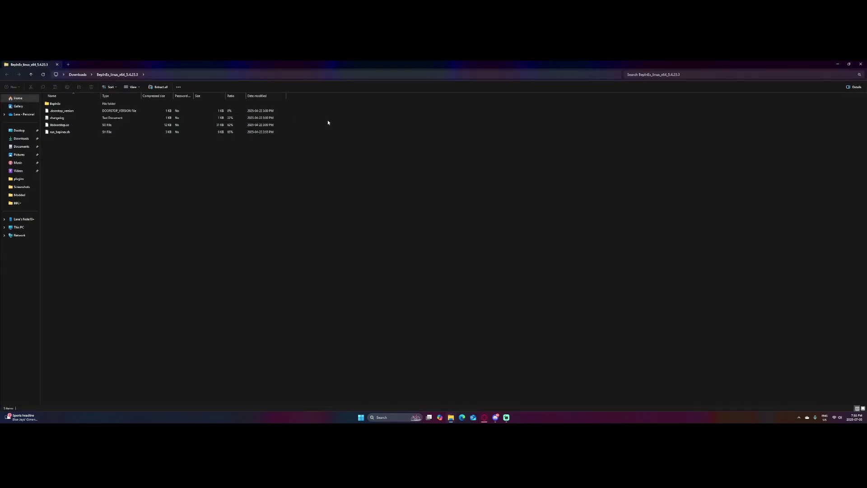
drag(297, 153, 82, 99)
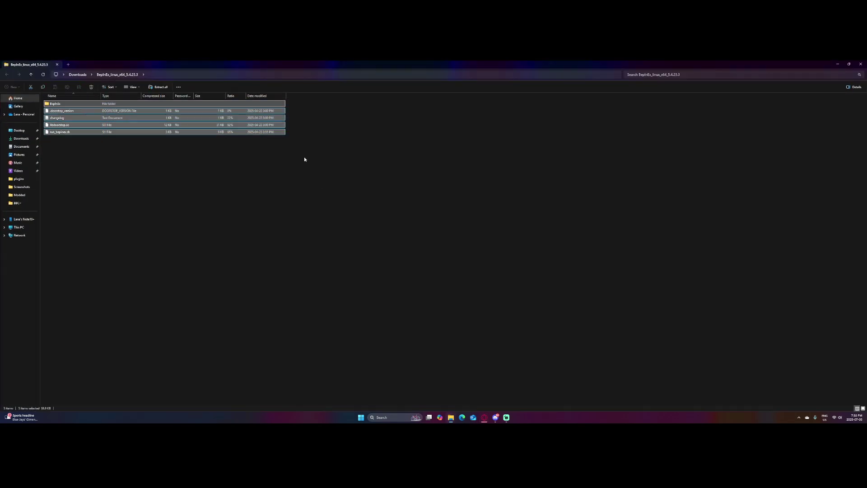
click(450, 417)
mouse_move(423, 392)
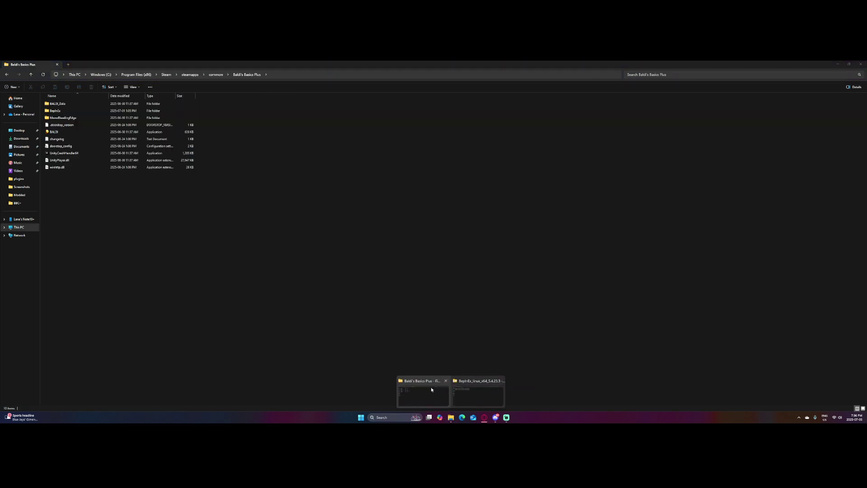
click(431, 389)
click(849, 64)
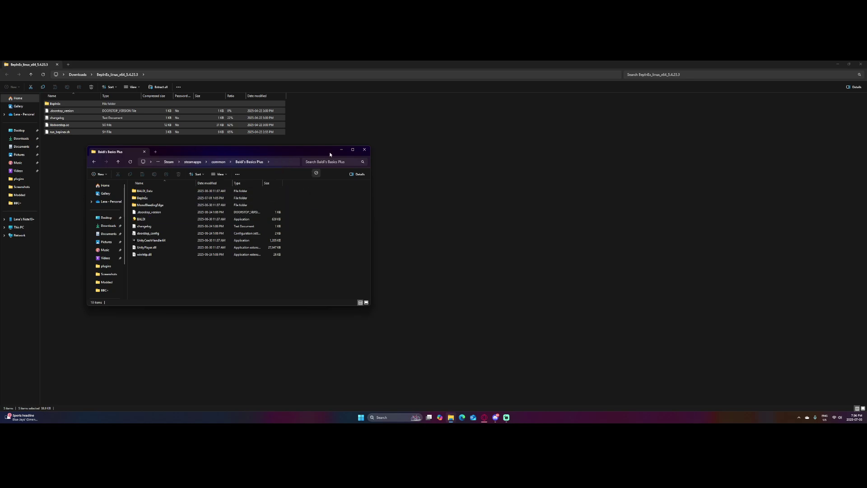
drag(330, 153, 370, 126)
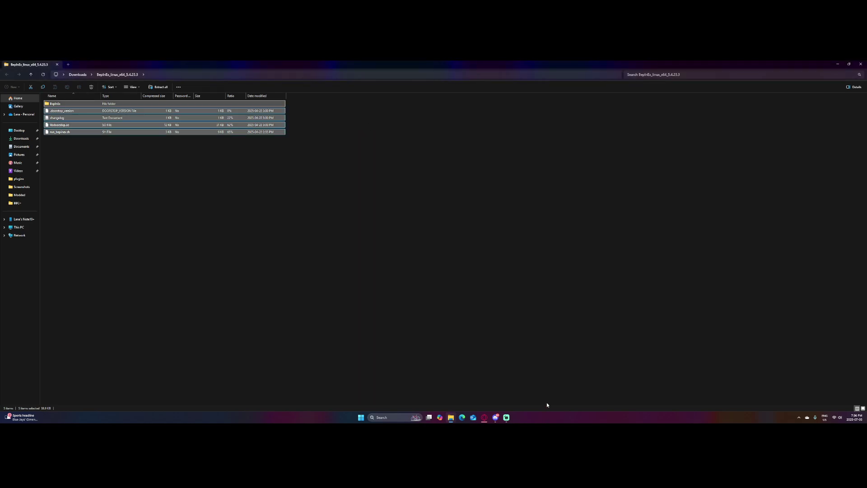
- Launch Baldi's Basics Plus from its folder, then put the game folder window away
drag(476, 416, 153, 219)
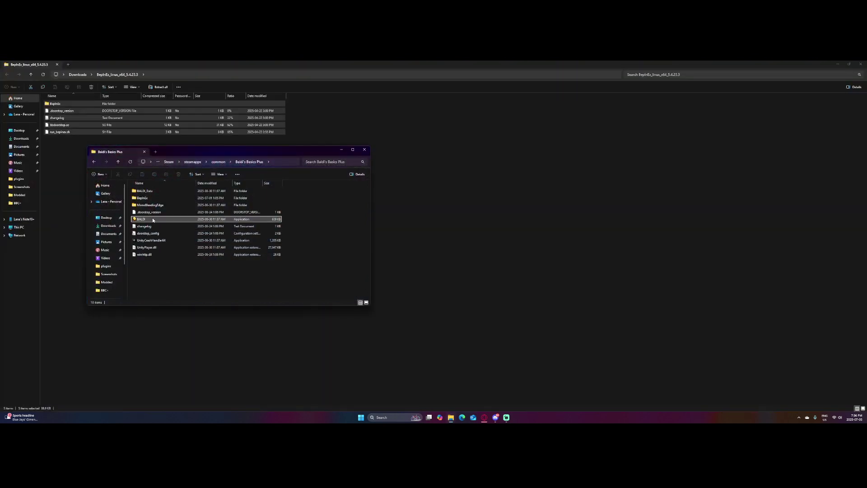
double_click(153, 220)
key(alt+F4)
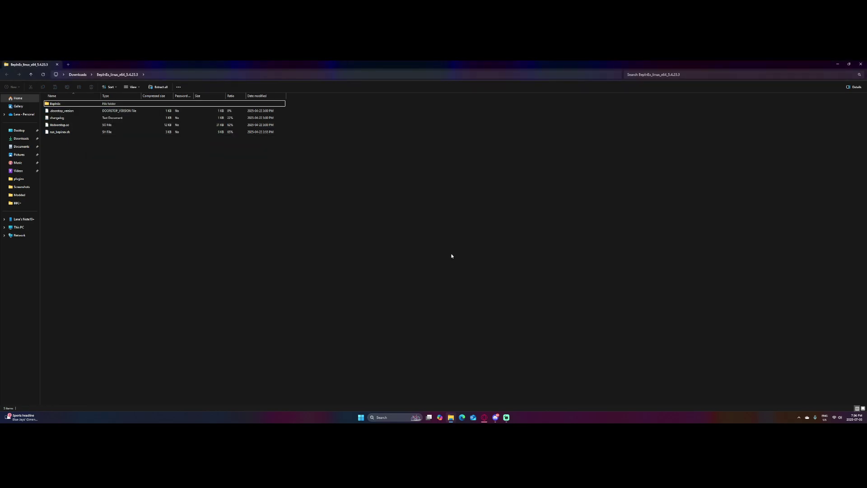
- Download the first BB+ Logus Mod Menu zip from the GameBanana page
click(451, 417)
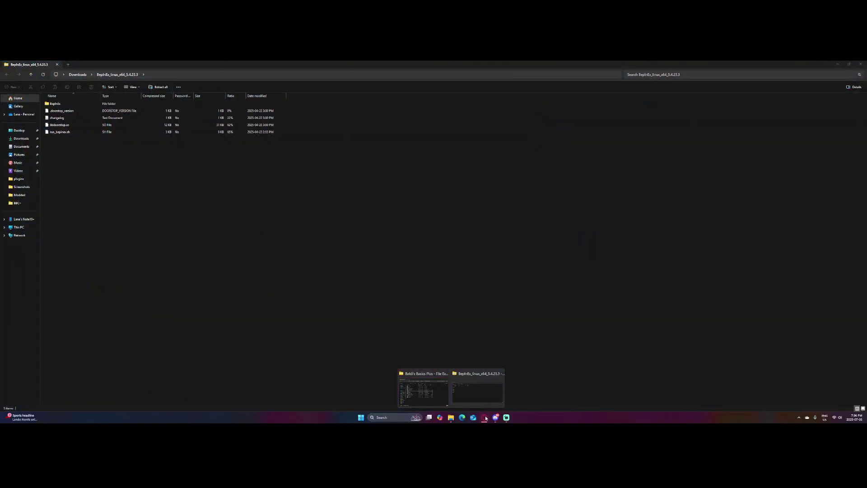
click(484, 418)
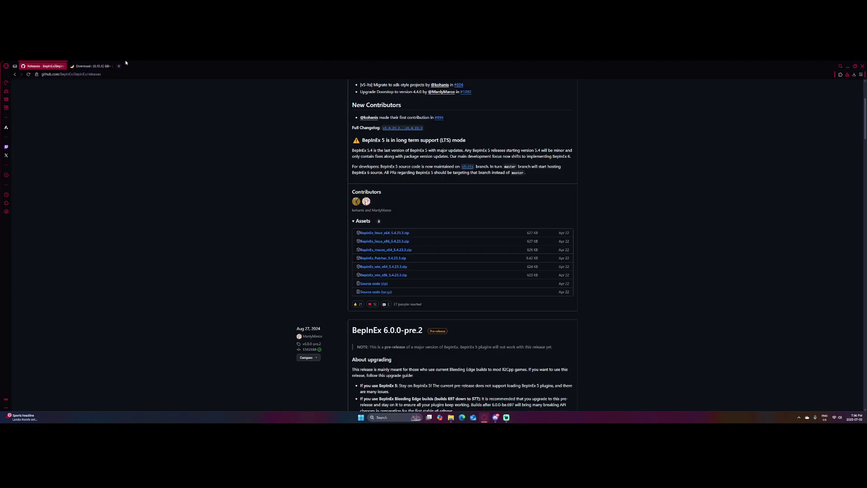
click(95, 66)
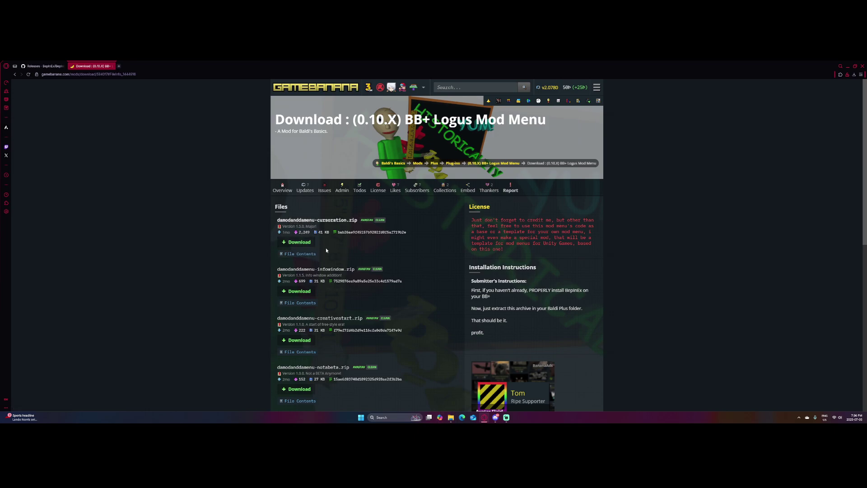
click(298, 242)
- Extract the damodanddamenu-cursoration zip into its suggested Downloads folder
click(799, 93)
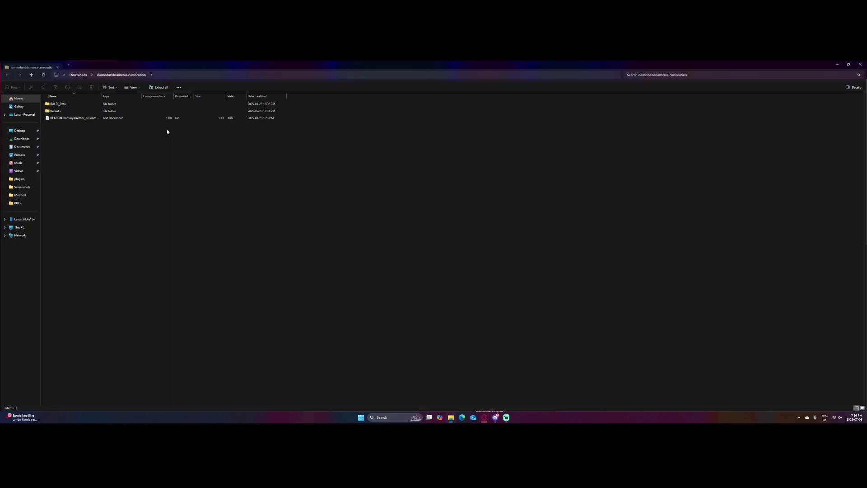
click(161, 87)
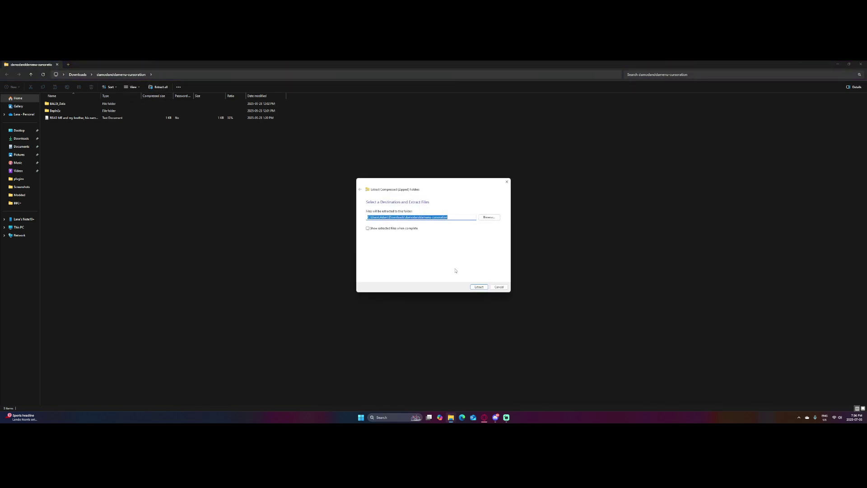
click(479, 286)
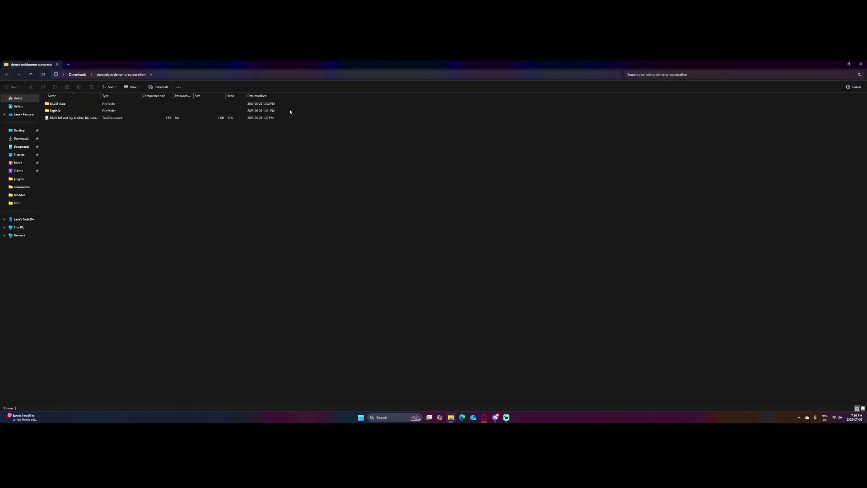
drag(314, 114, 281, 103)
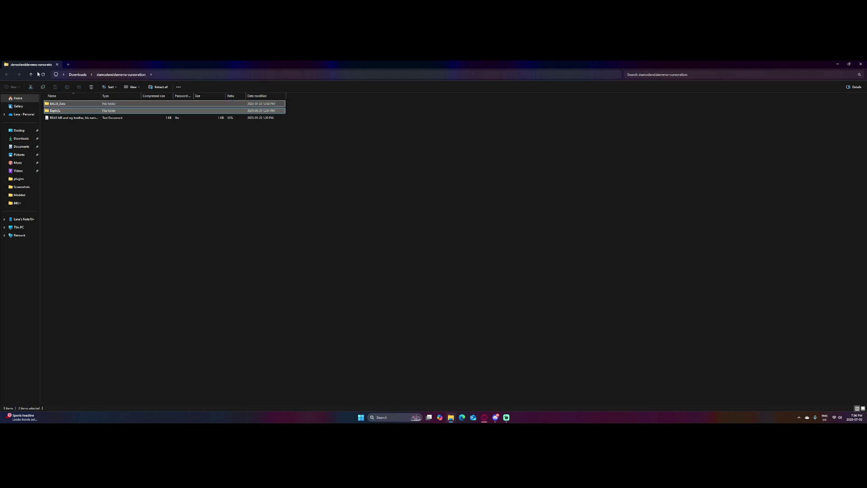
- Read the mod's README install notes, then return to Downloads and select the extracted mod folder
double_click(91, 118)
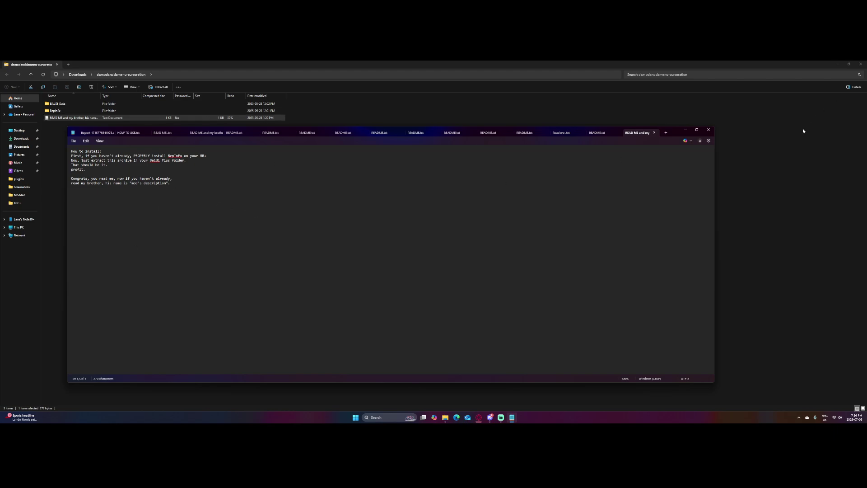
click(708, 130)
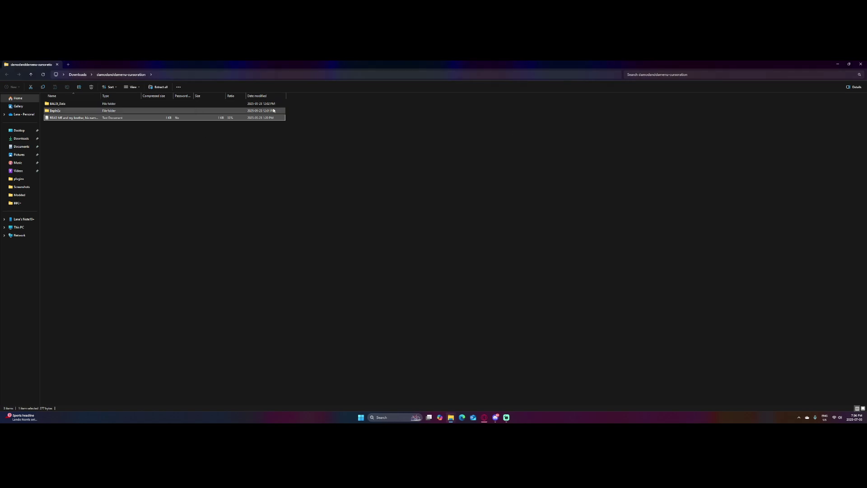
drag(294, 114, 3, 68)
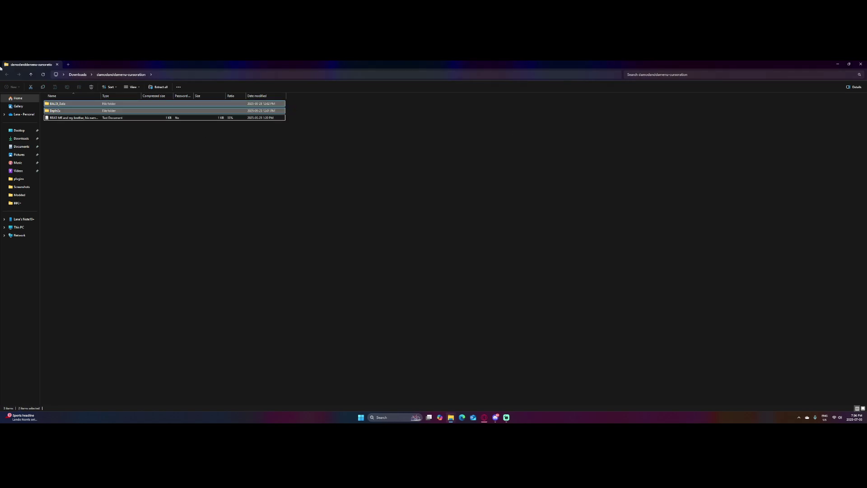
click(30, 76)
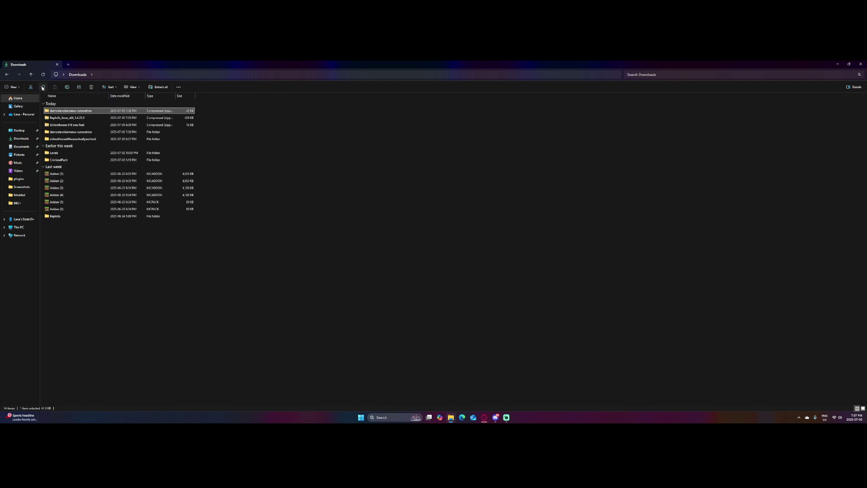
click(80, 134)
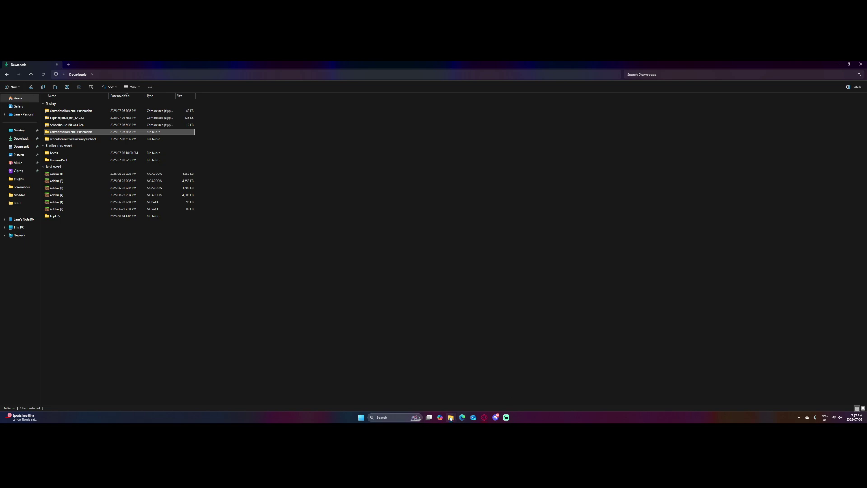
mouse_move(450, 418)
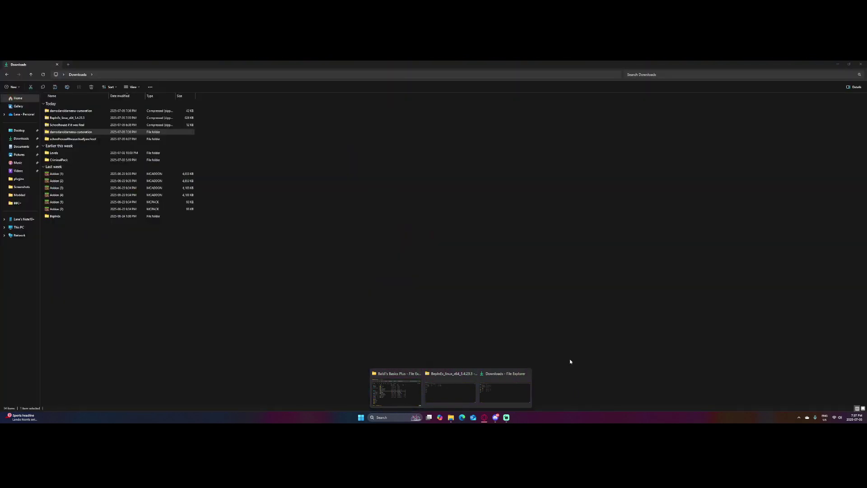
- Search the system for Steam and dismiss the search to get back to the folder windows
key(super)
text(steam)
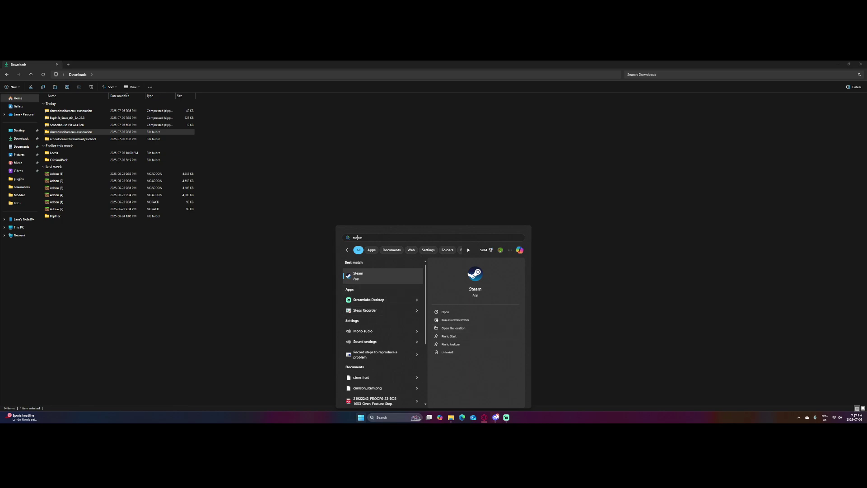
key(Return)
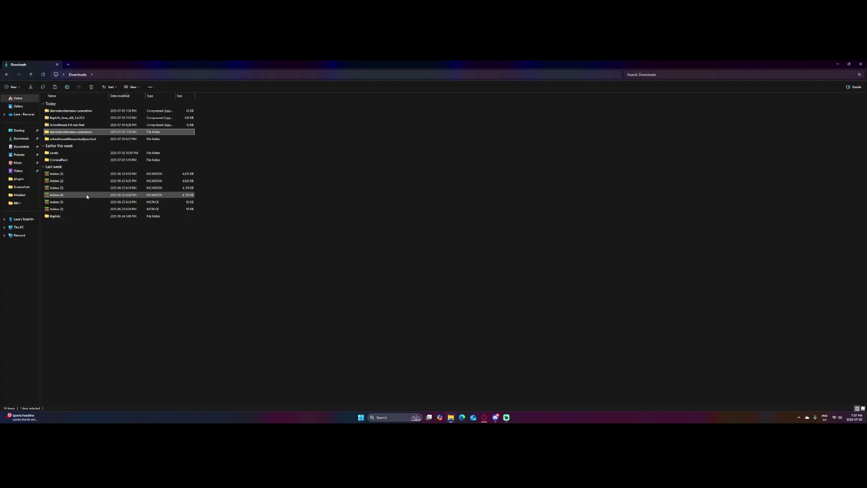
- Paste the extracted damodanddamenu-cursoration folder into the game's BepInEx plugins folder
click(385, 383)
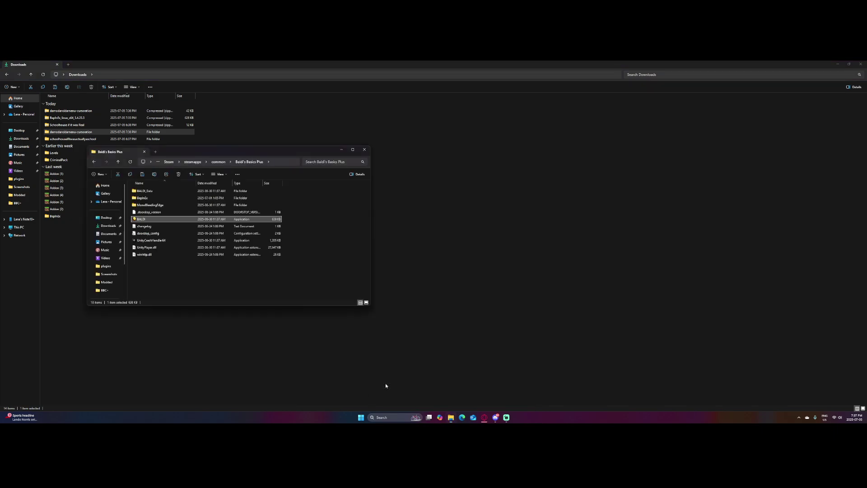
click(145, 191)
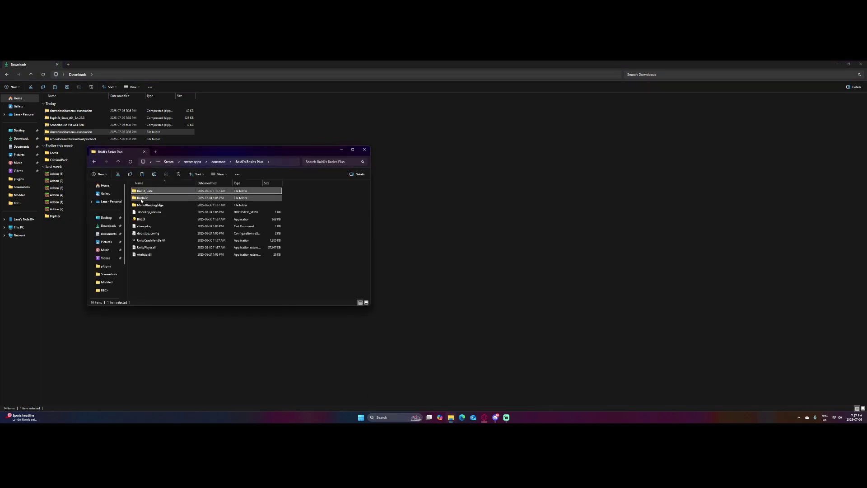
double_click(143, 199)
click(151, 220)
double_click(151, 220)
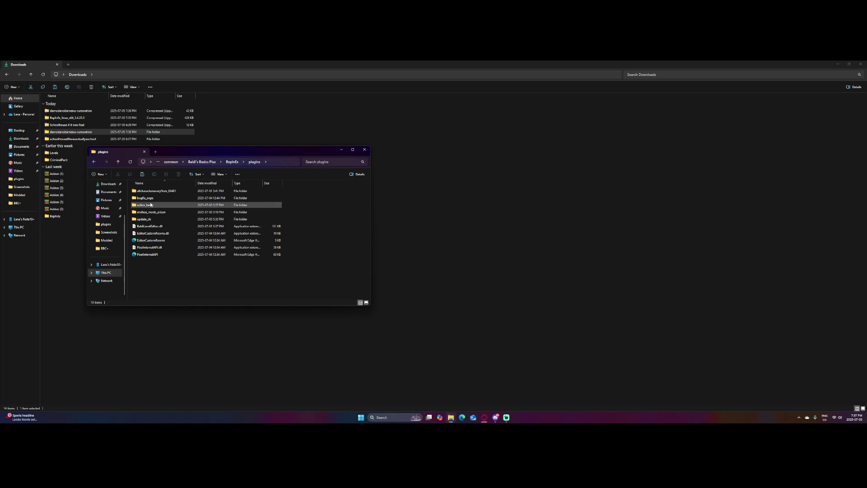
click(143, 175)
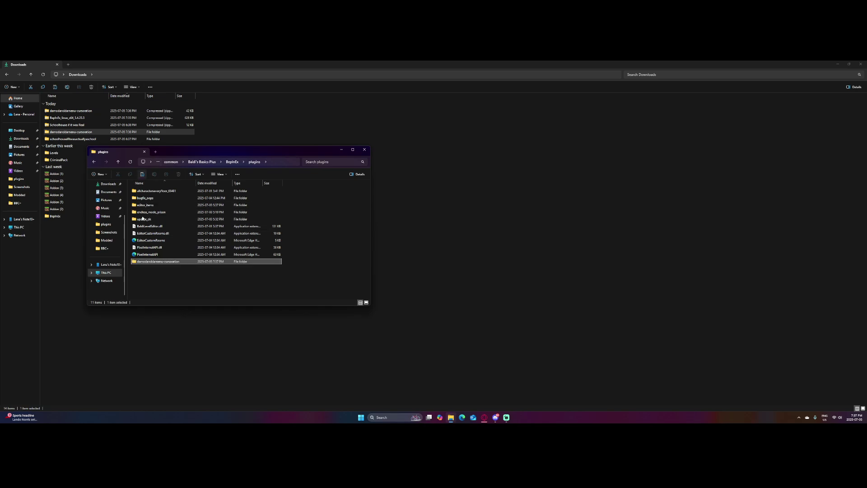
- Inspect the copied mod's nested BepInEx\plugins\BaldP_LogusCheats contents and return to the game's plugins folder
double_click(170, 261)
double_click(169, 196)
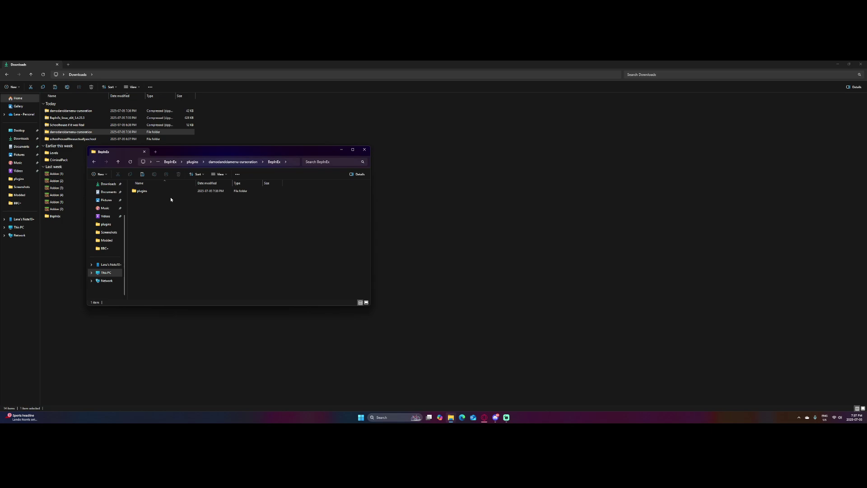
double_click(148, 193)
click(116, 162)
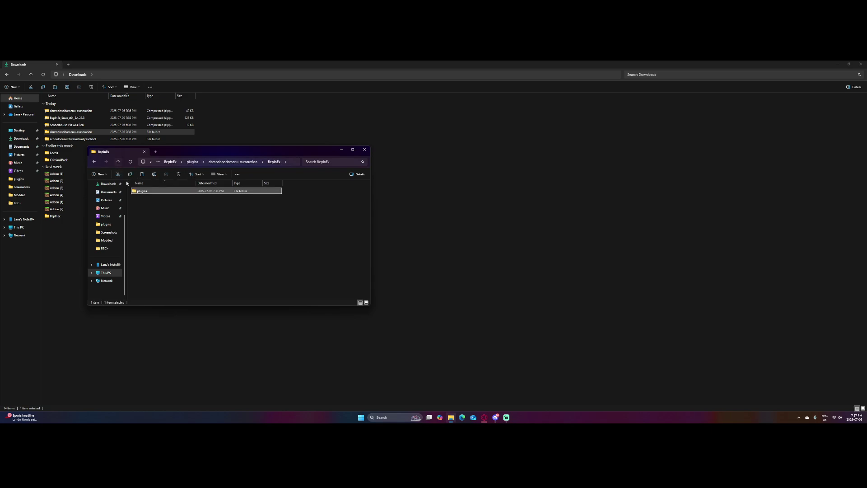
double_click(135, 193)
double_click(152, 191)
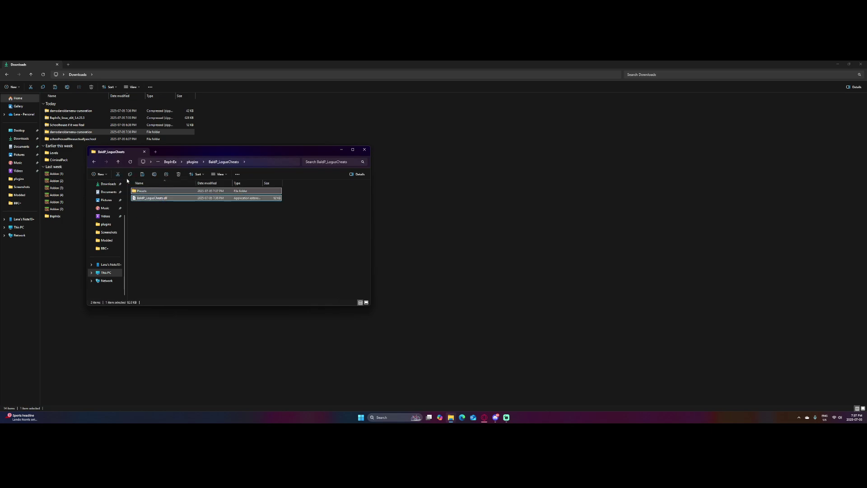
click(118, 161)
click(118, 163)
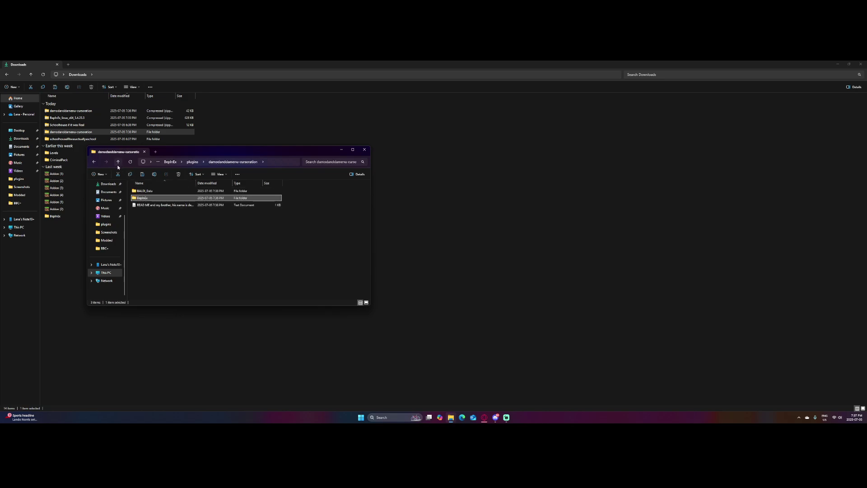
click(117, 168)
double_click(169, 206)
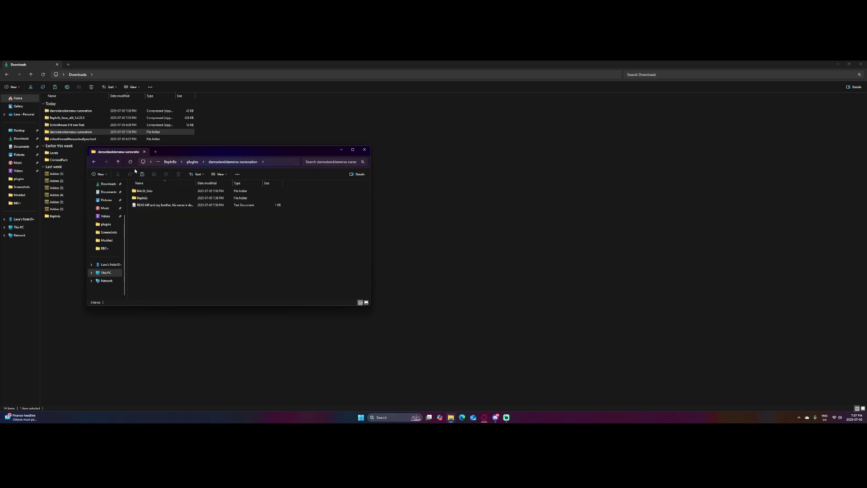
click(119, 163)
- Paste BaldiP_LogusCheats.dll and Presets into plugins, then browse into the mod's BALDI_Data assets
click(141, 174)
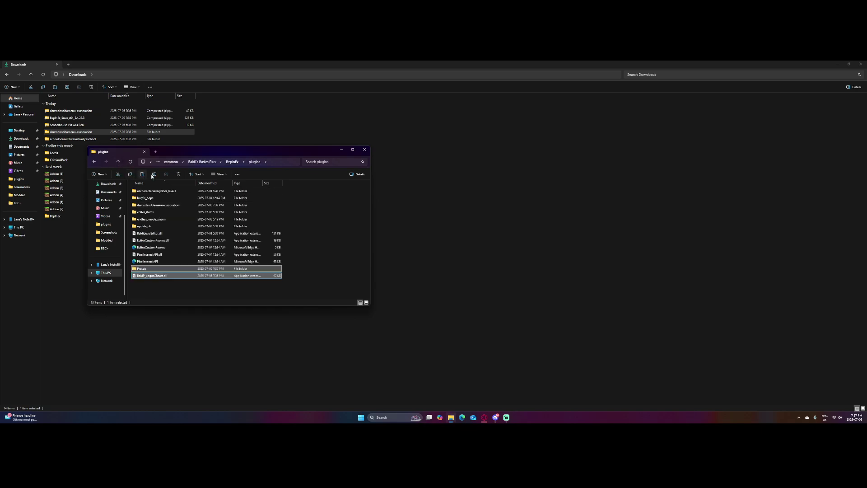
double_click(162, 204)
click(161, 197)
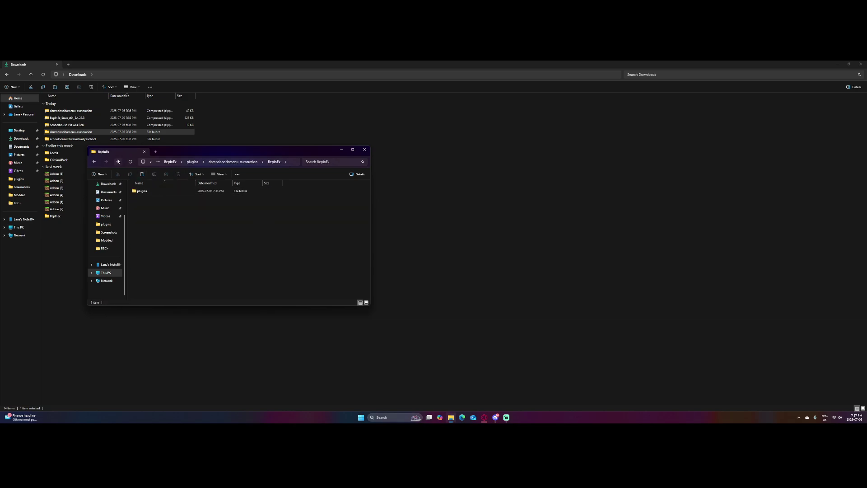
double_click(163, 191)
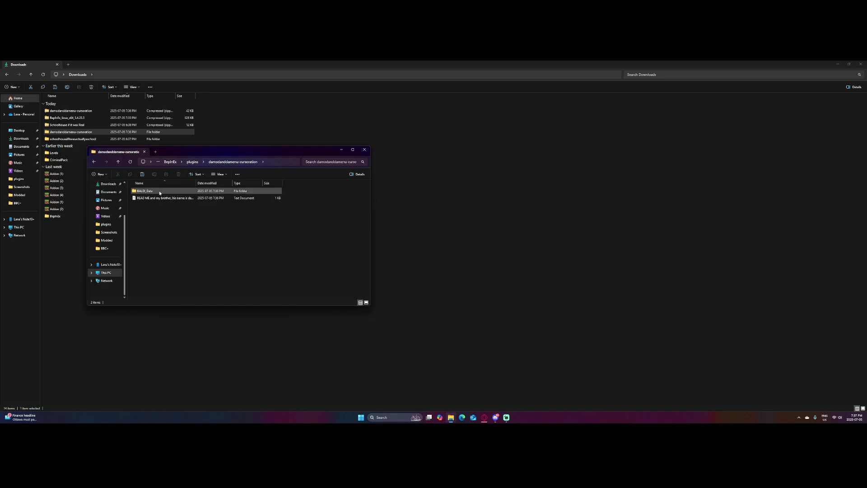
- Copy the com.exmagikguy folder from the mod's Modded folder and climb back to the game folder
double_click(163, 191)
click(162, 192)
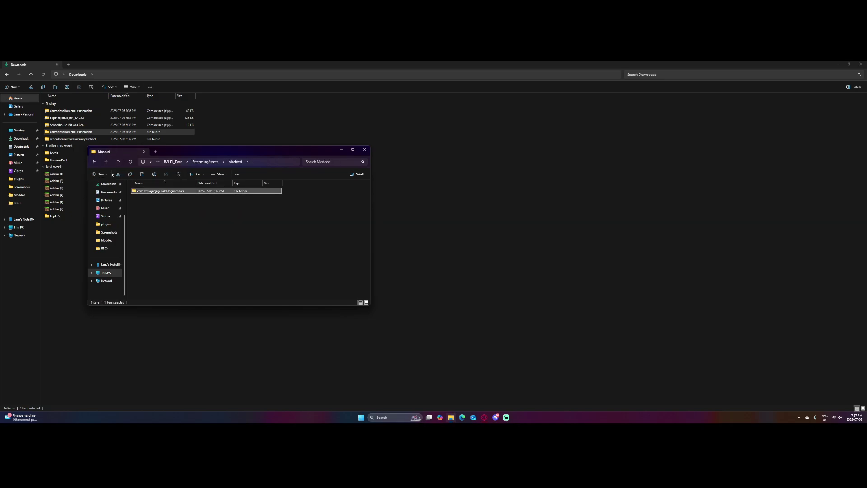
click(119, 163)
click(118, 164)
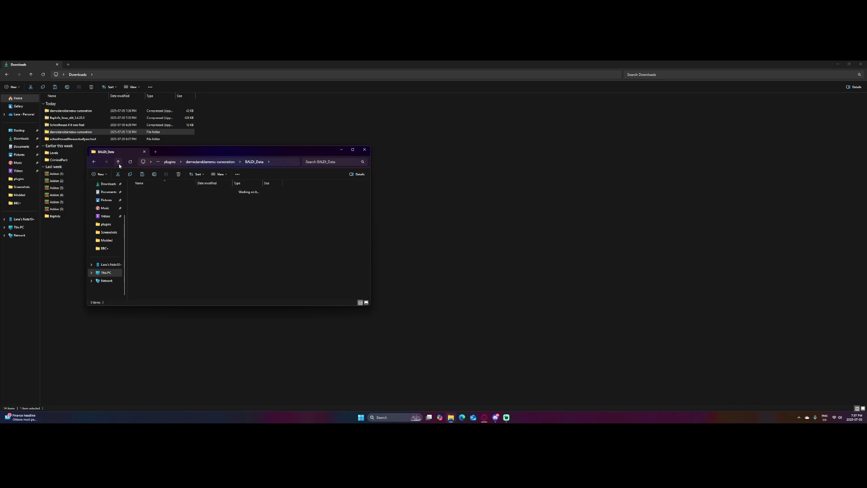
click(119, 163)
click(119, 163)
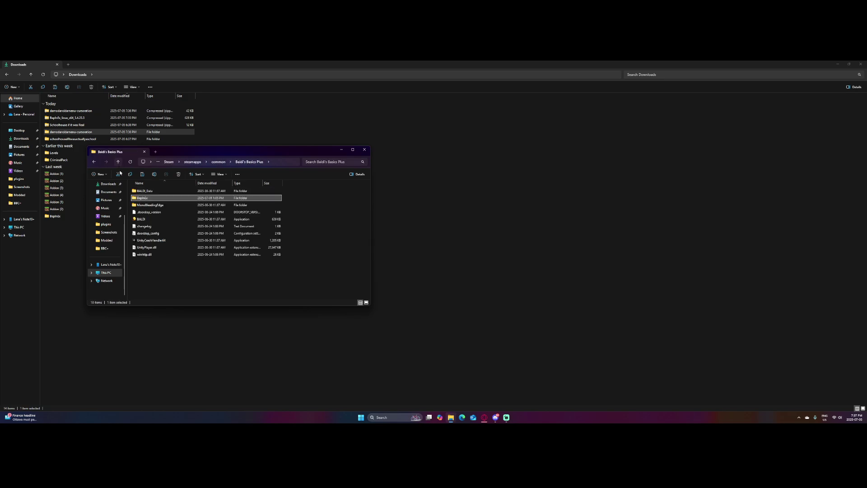
- Paste it into BALDI_Data\StreamingAssets\Modded, then go back to the game's BepInEx plugins folder
double_click(159, 195)
double_click(149, 212)
double_click(154, 190)
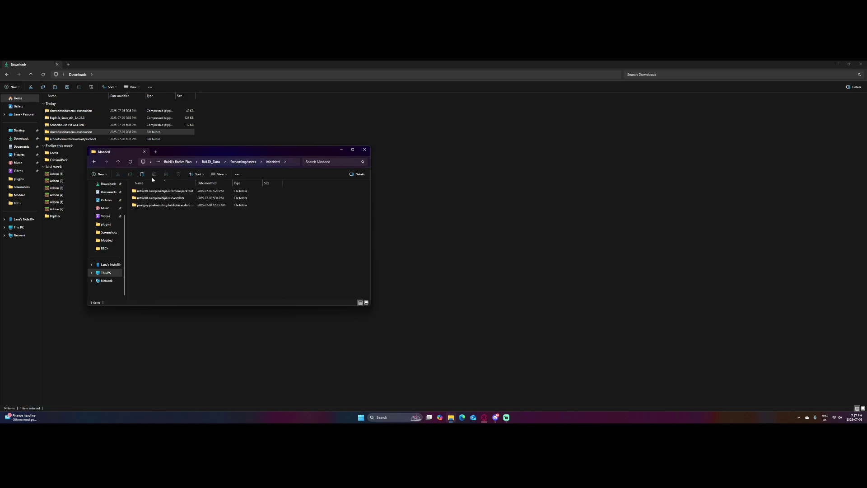
click(143, 174)
click(120, 162)
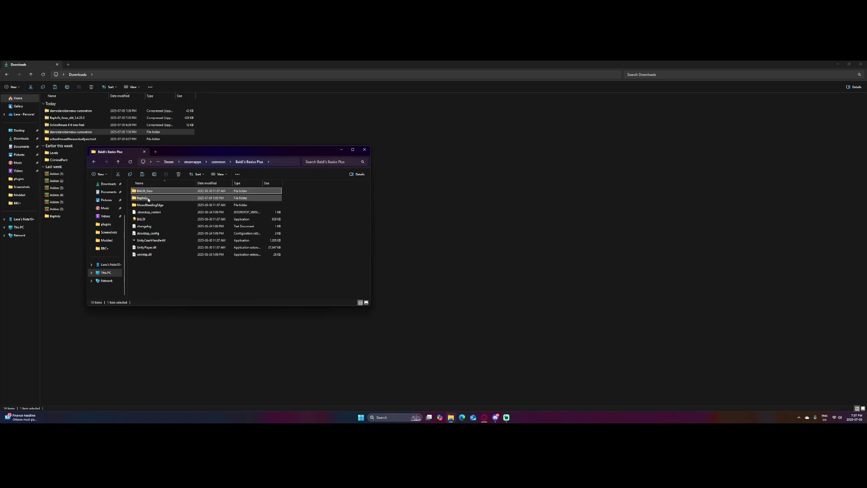
double_click(201, 198)
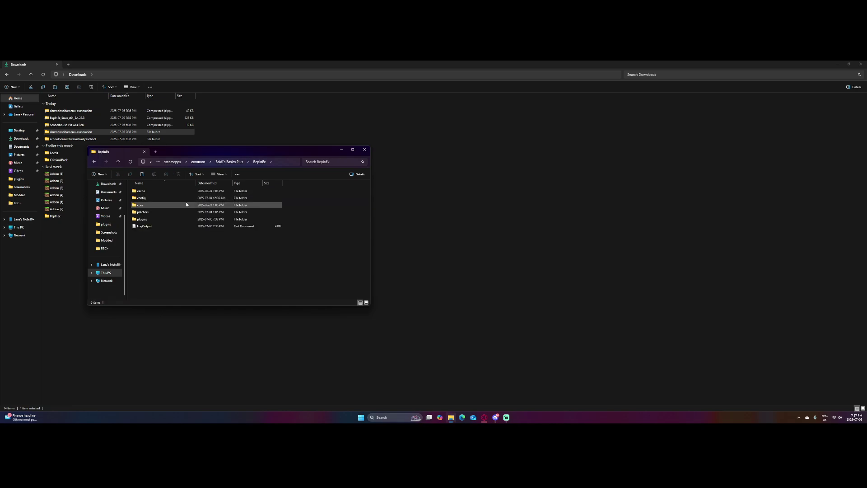
double_click(170, 219)
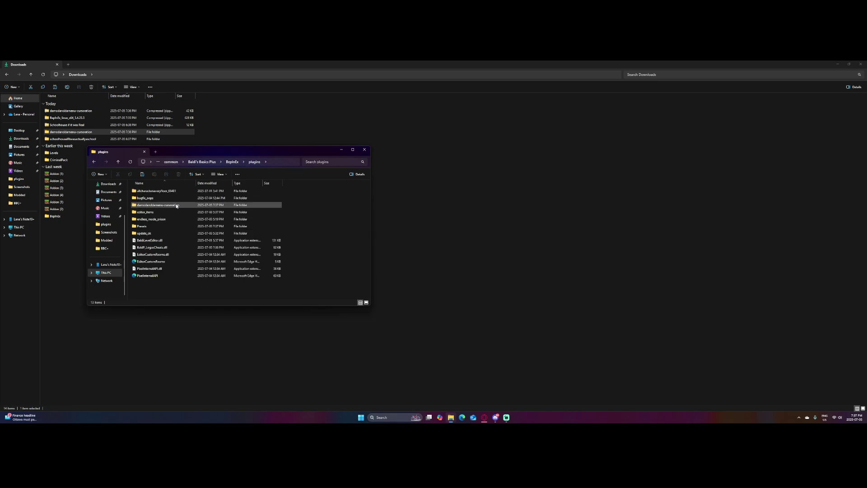
- Delete the leftover damodanddamenu-cursoration folder from plugins after checking its contents
click(171, 207)
double_click(169, 206)
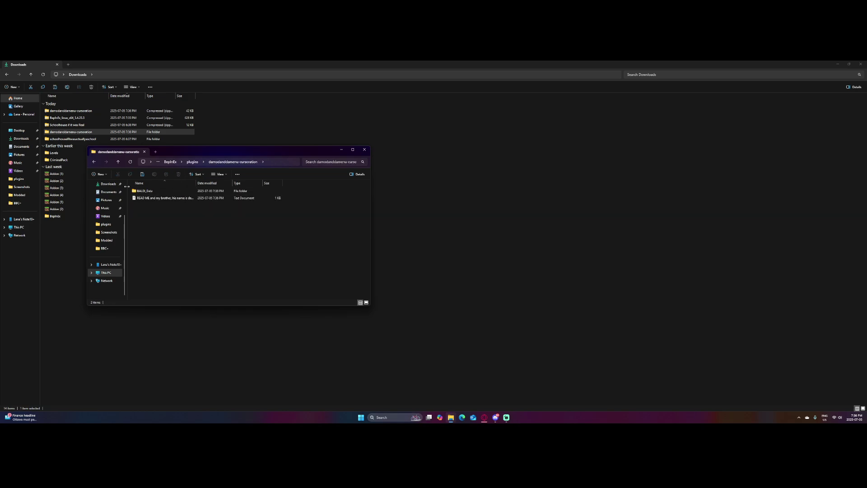
click(119, 163)
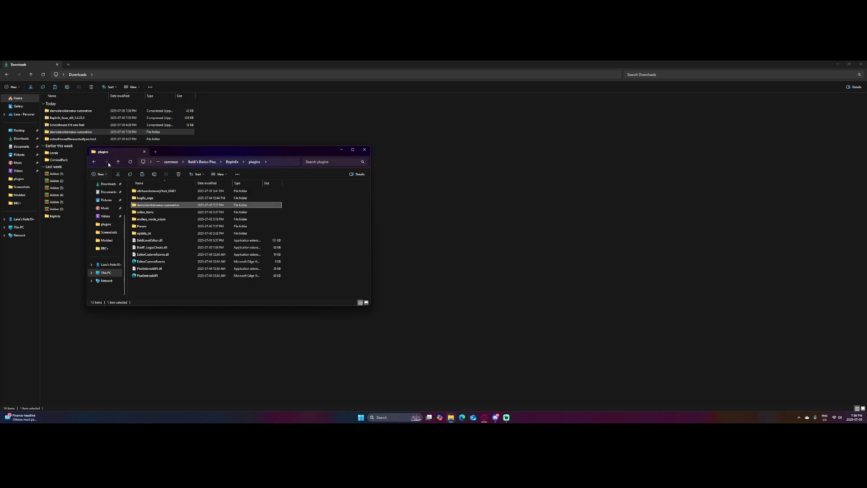
key(Delete)
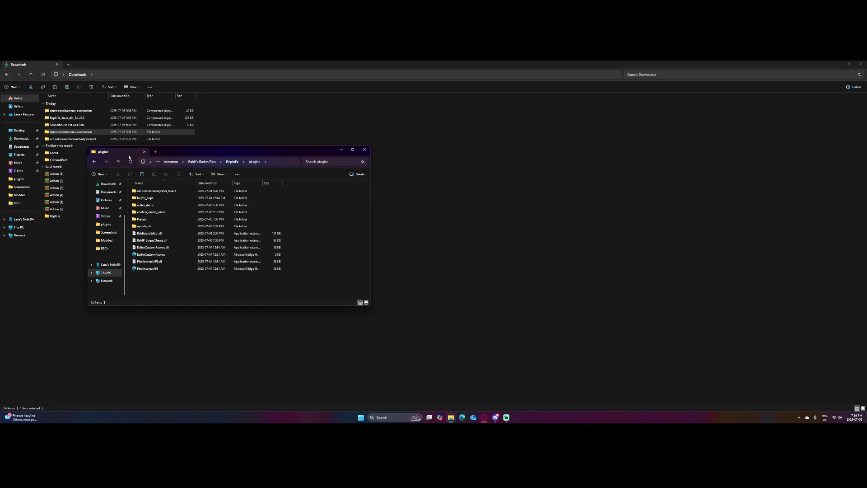
- Launch BALDI.exe from the Baldi's Basics Plus folder
click(118, 161)
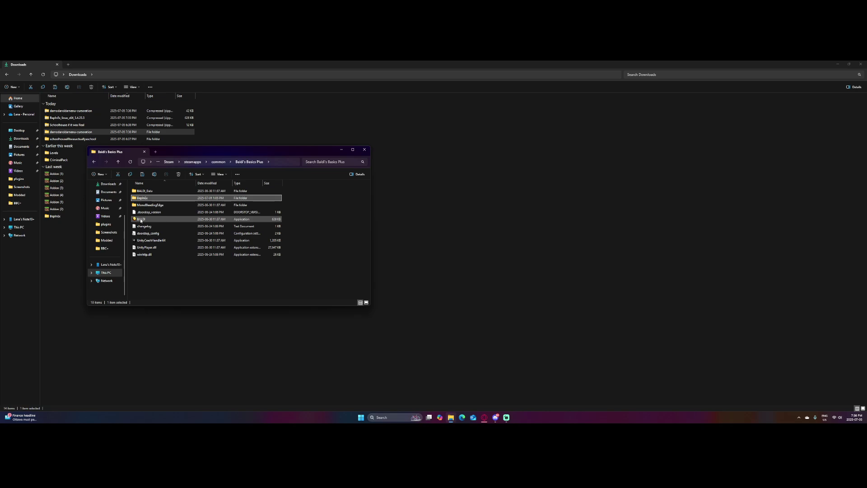
double_click(141, 221)
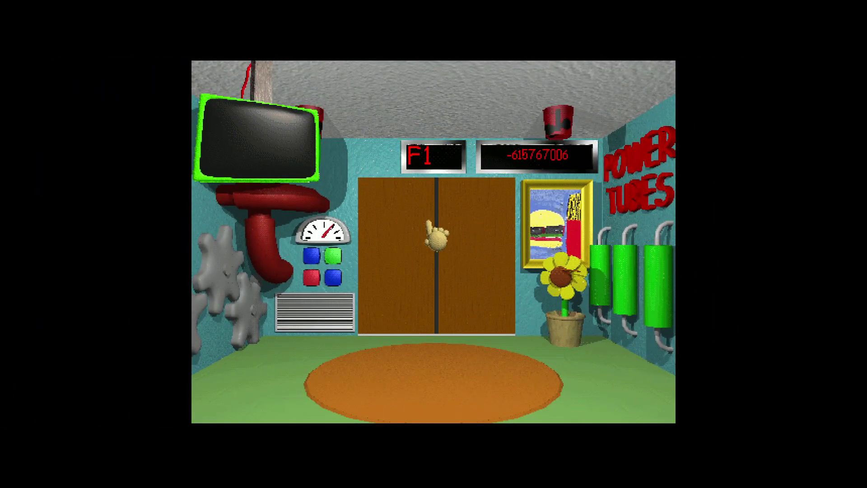
- Start a new game, walk down the hallway toward Baldi and bring up BB+ Logus Cheats with Insert
click(439, 394)
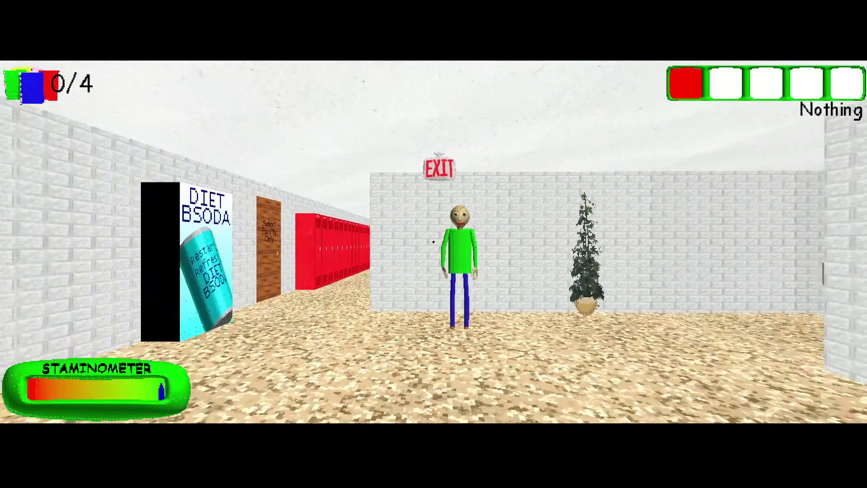
key(w)
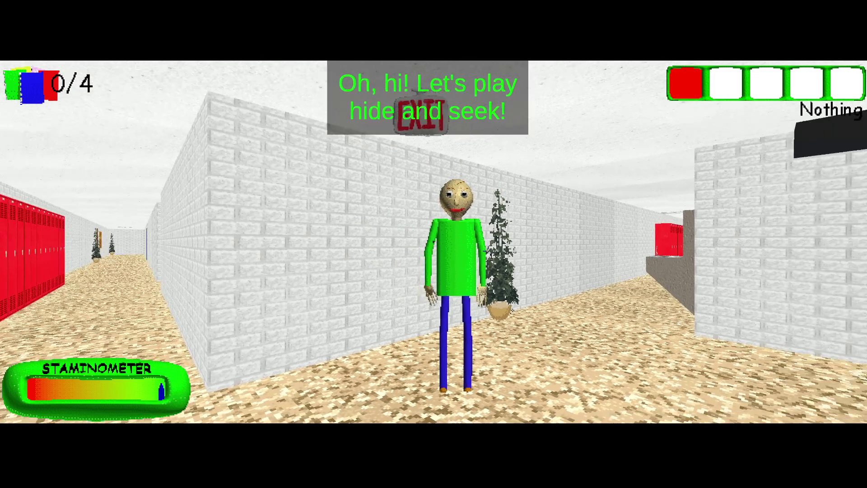
key(w)
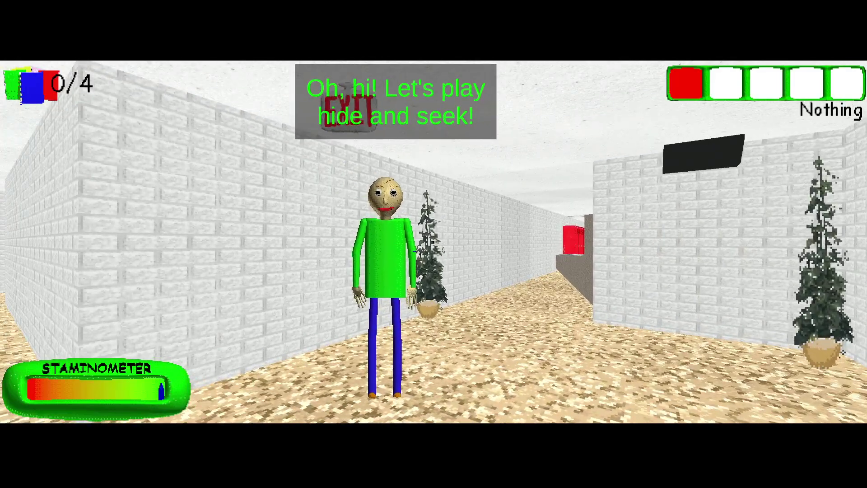
key(Insert)
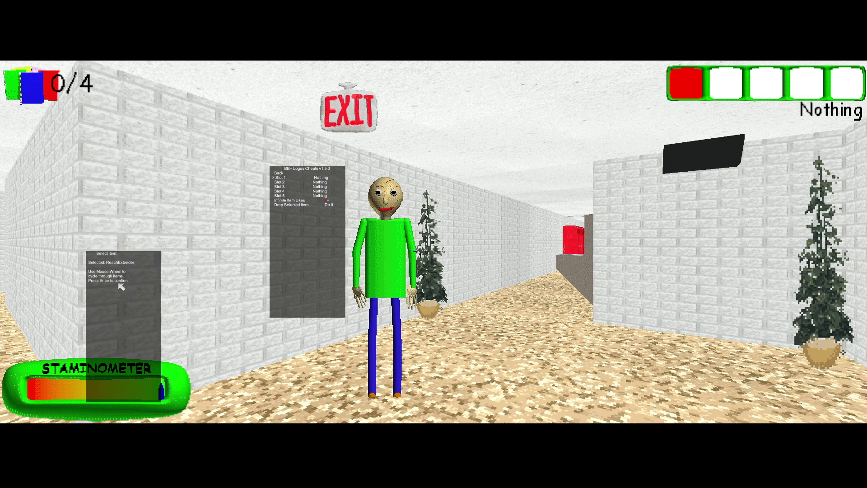
- Confirm the Invisibility Elixir for slot 1, dismiss the cheat overlays and pause the game
key(Return)
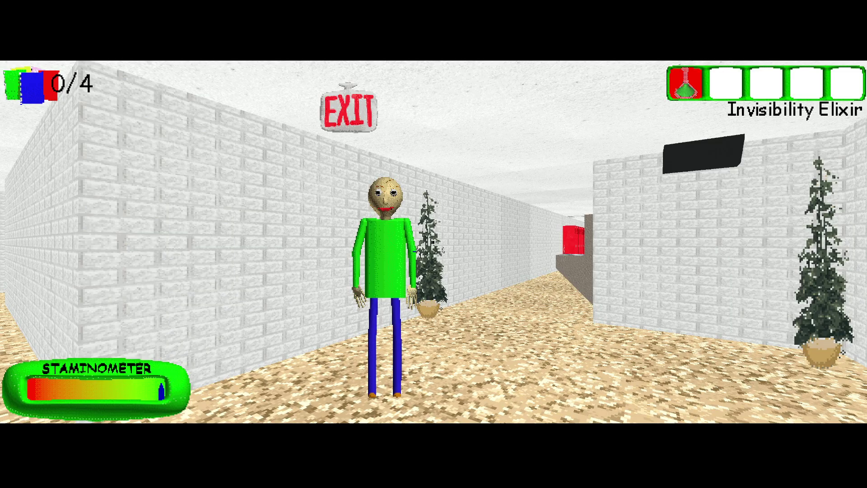
key(Escape)
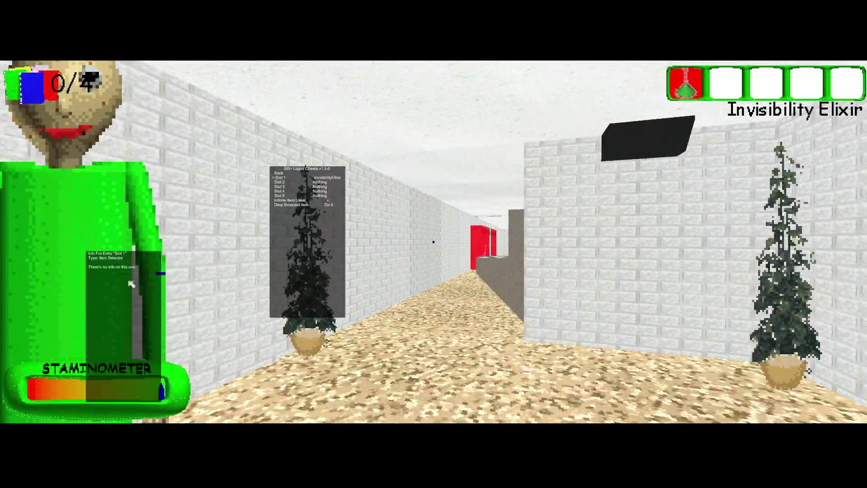
key(Escape)
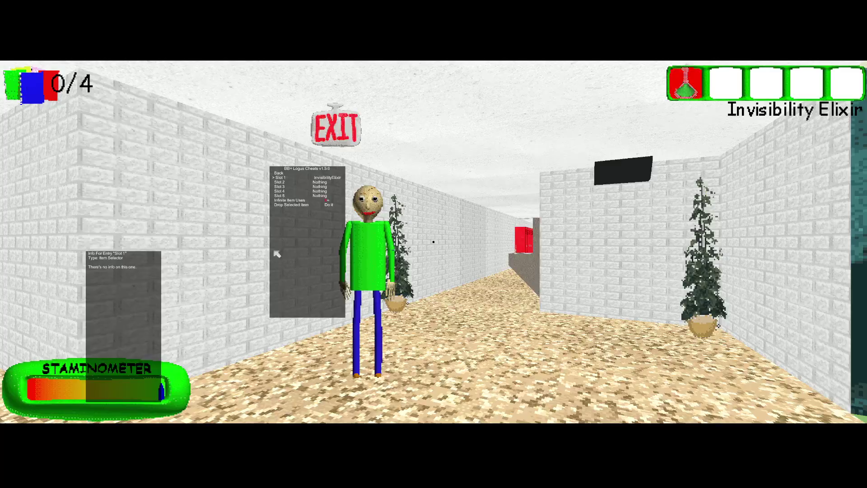
key(Escape)
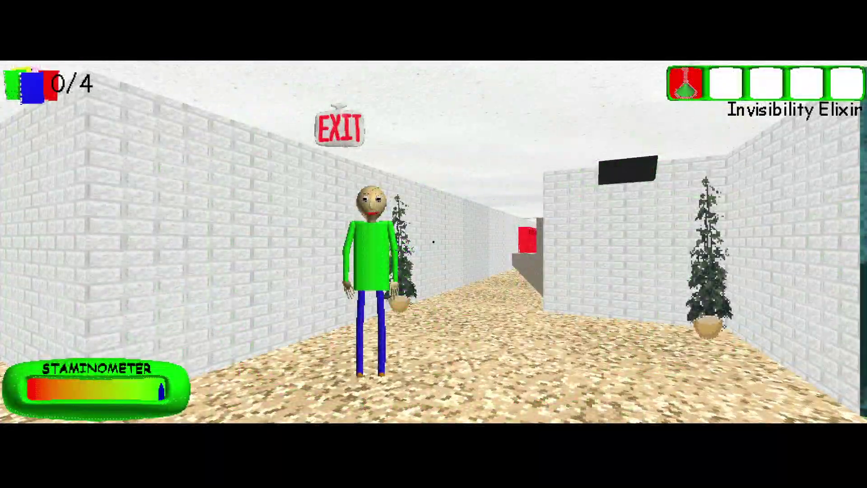
key(Escape)
key(Escape)
key(Escape)
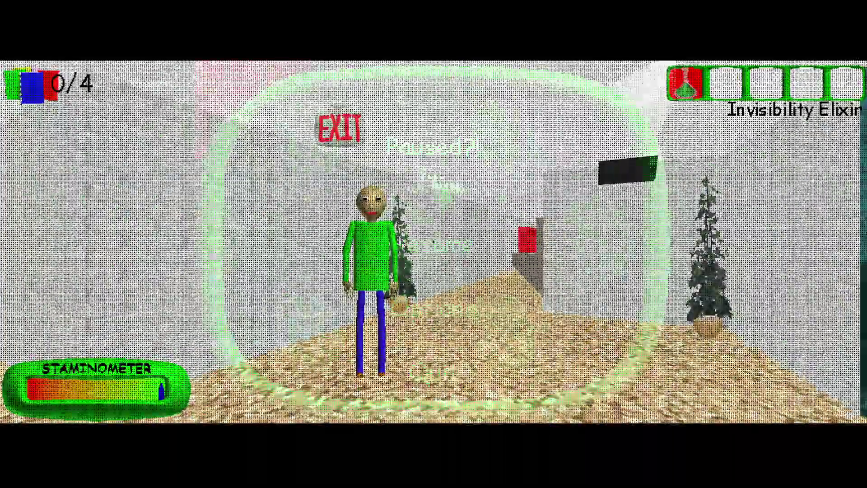